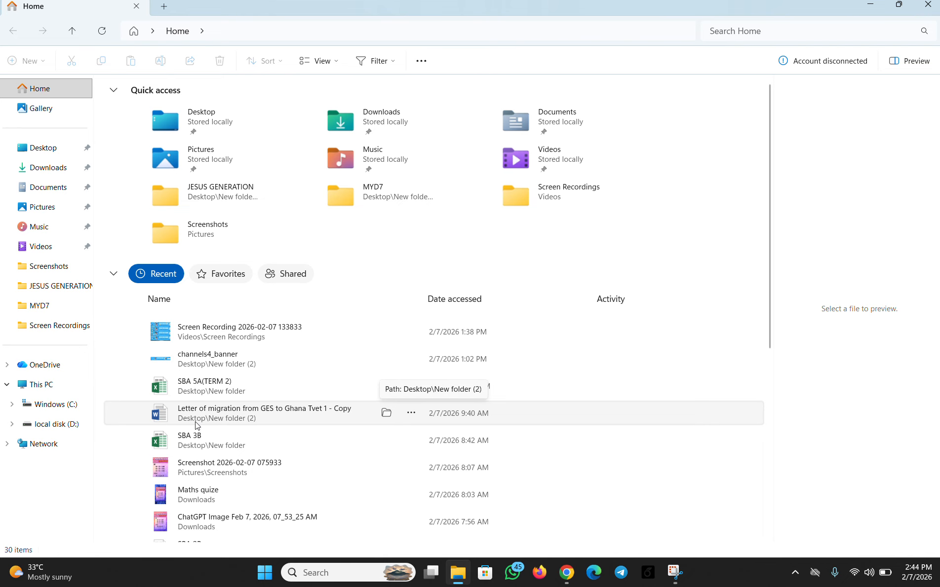
- Open the Download folder inside SoftwareDistribution in the Windows folder of drive C
double_click(49, 388)
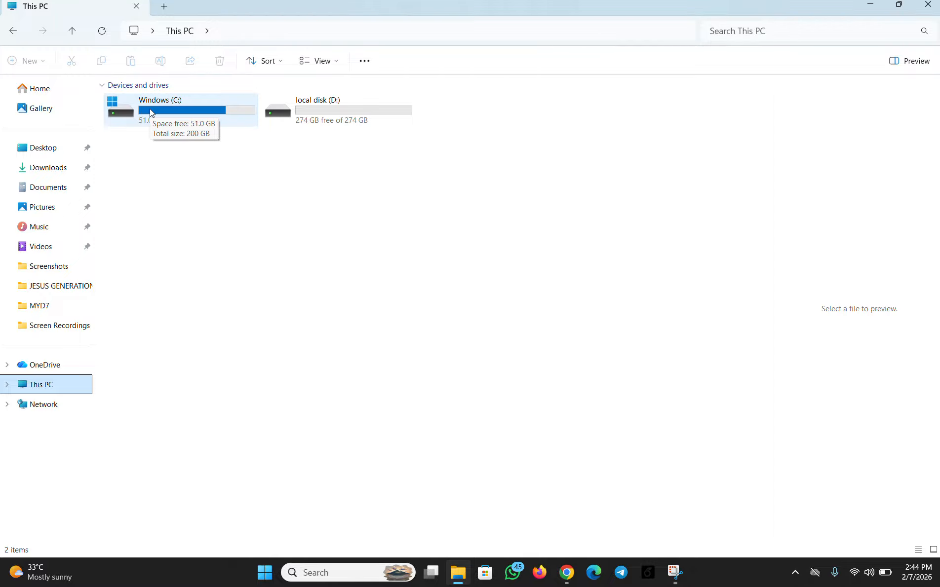
click(175, 109)
double_click(176, 106)
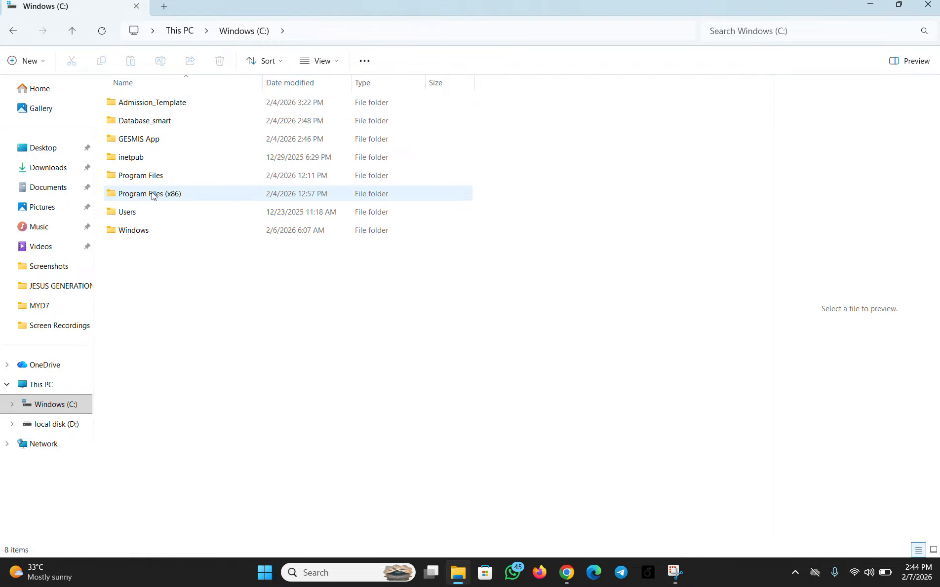
double_click(142, 235)
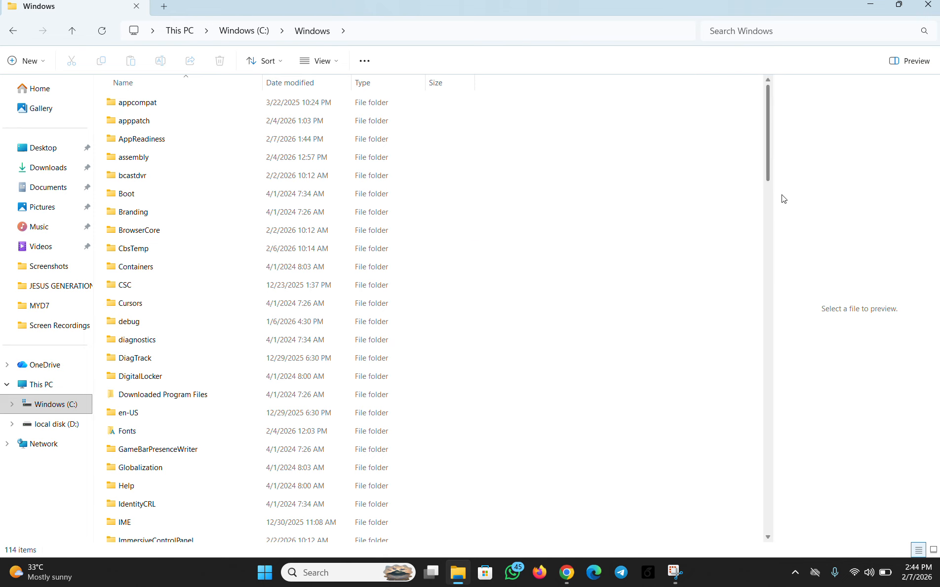
drag(769, 169, 803, 379)
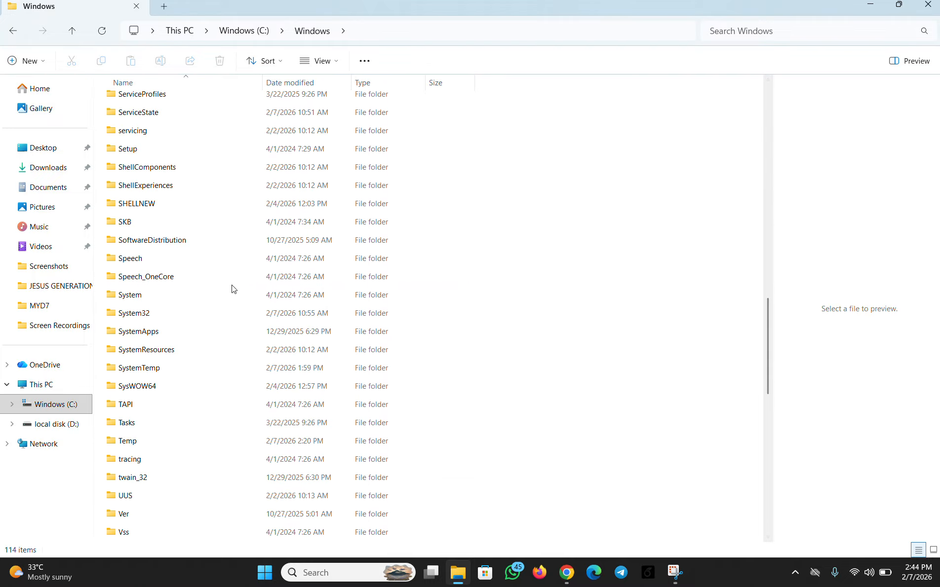
click(173, 241)
double_click(172, 241)
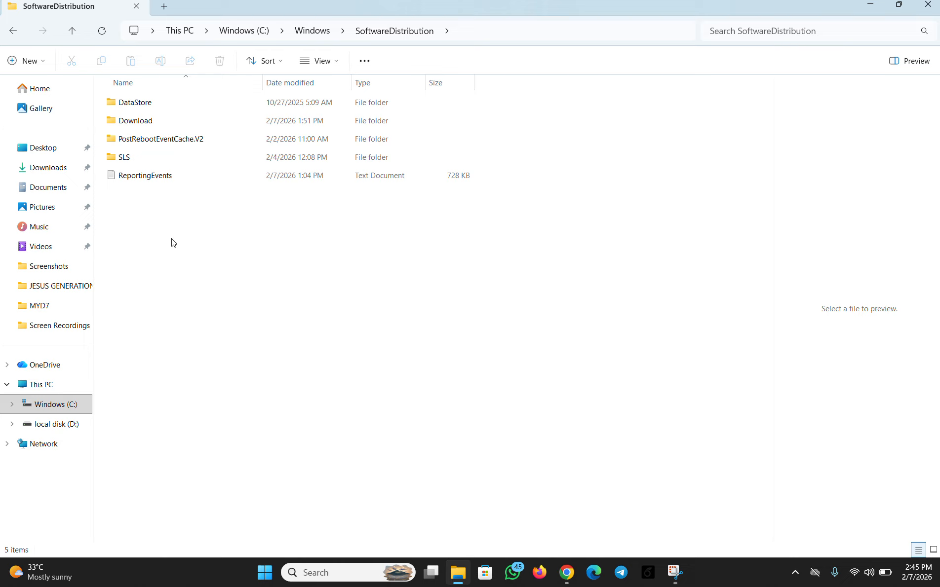
click(151, 124)
double_click(151, 124)
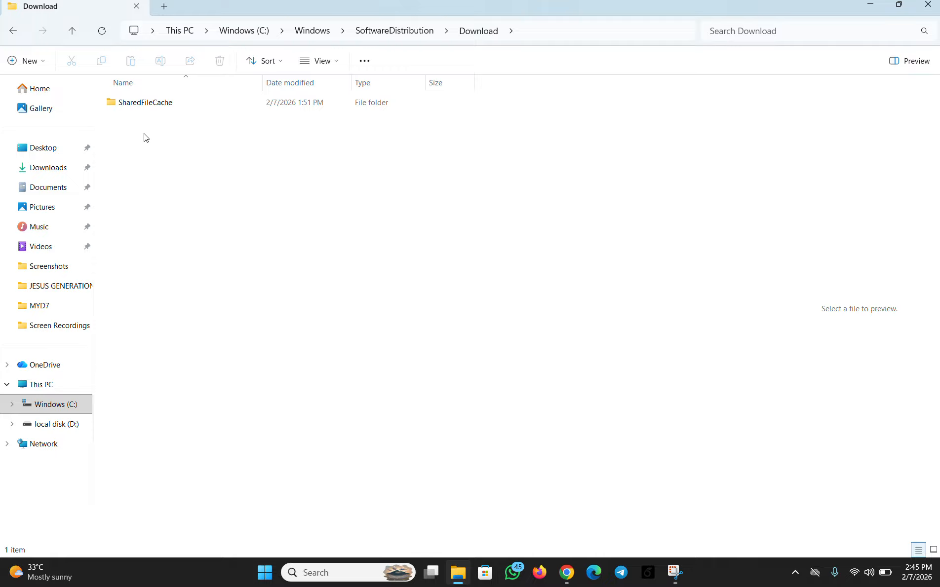
- Permanently delete everything in the Download folder, granting administrator permission, and close the window
key(ctrl+a)
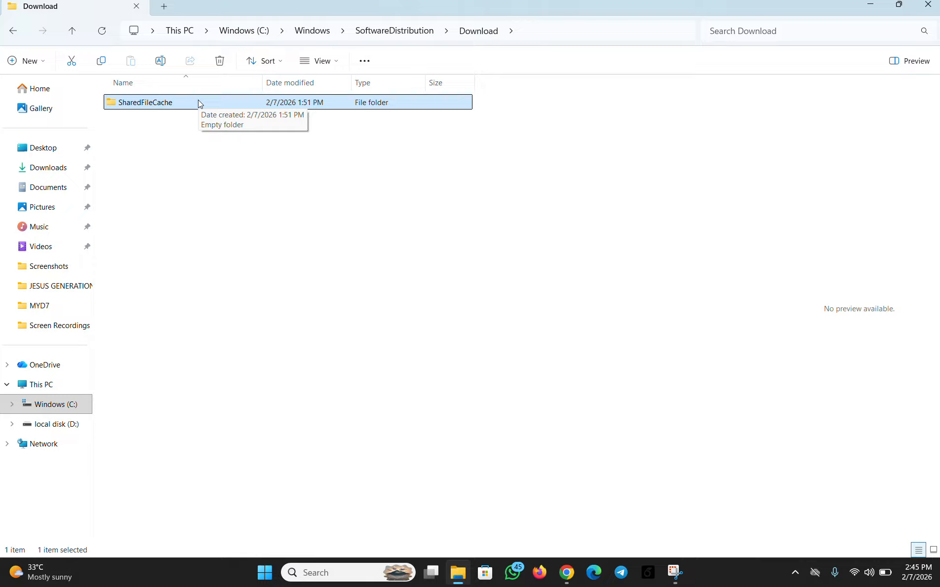
key(shift+Delete)
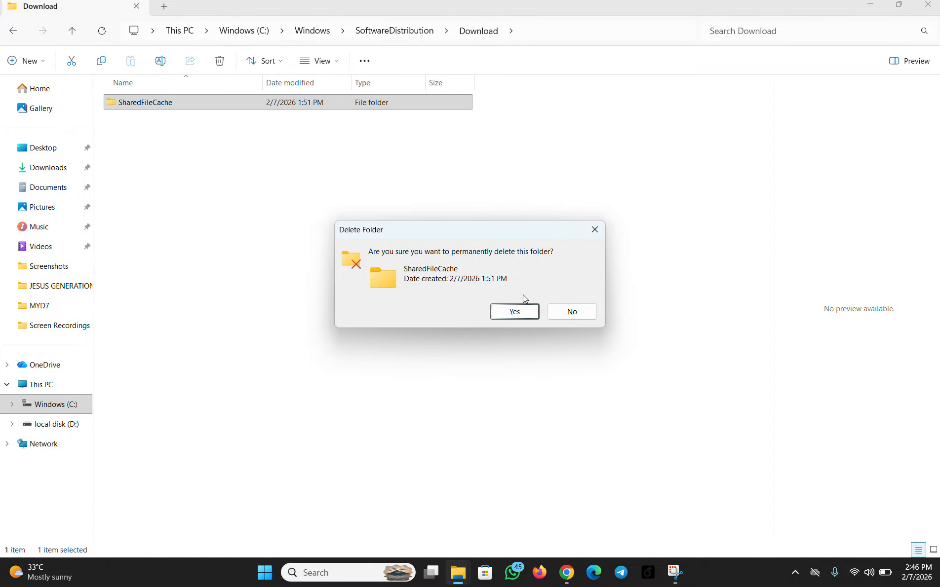
click(504, 317)
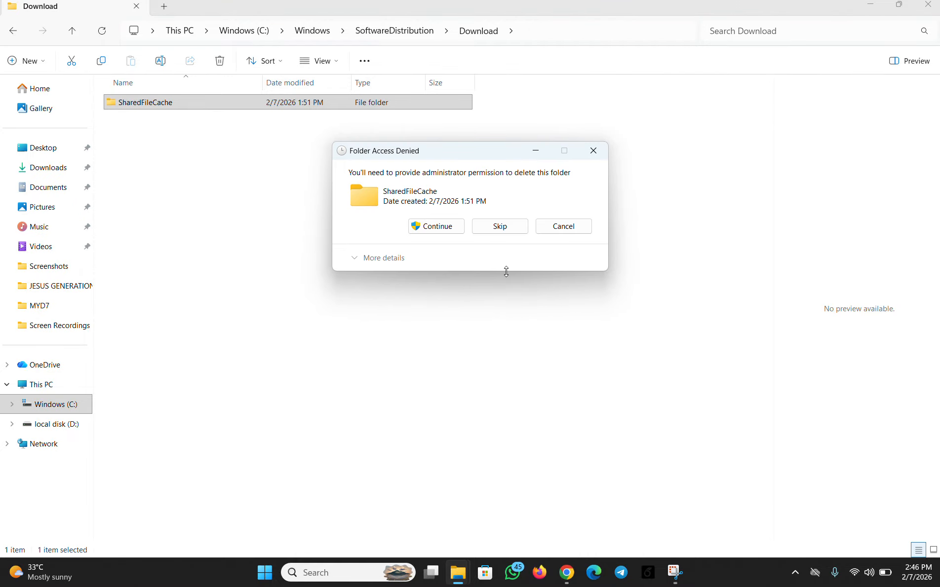
click(442, 227)
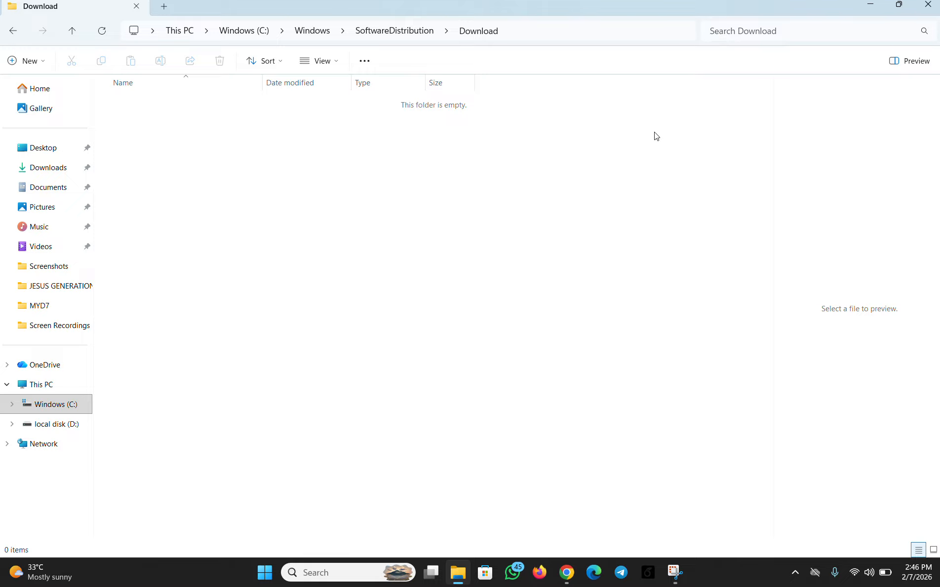
click(404, 16)
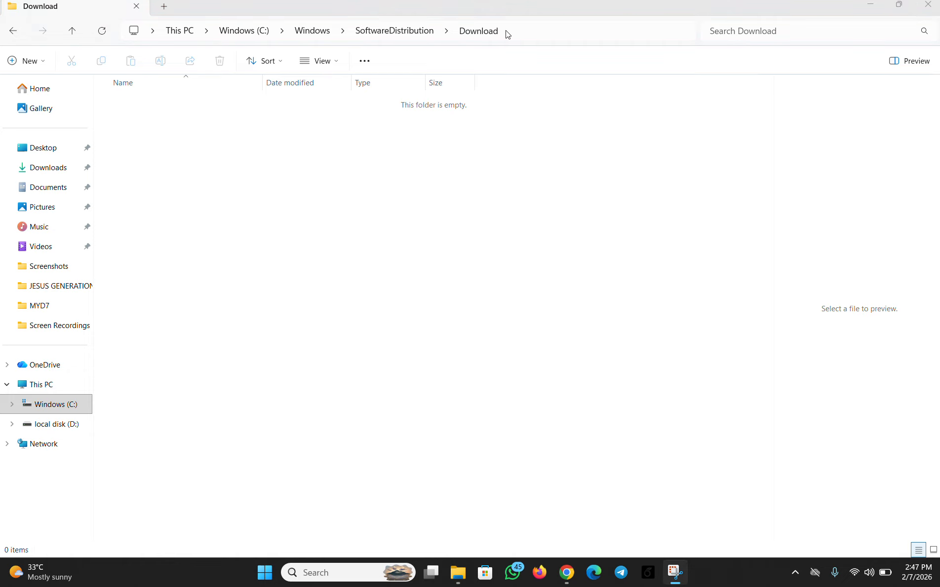
click(933, 7)
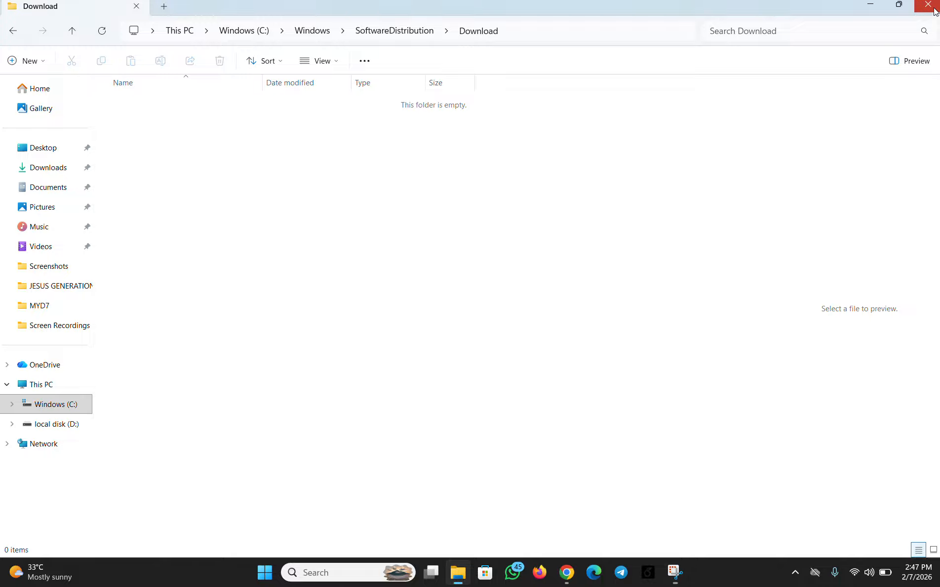
click(927, 6)
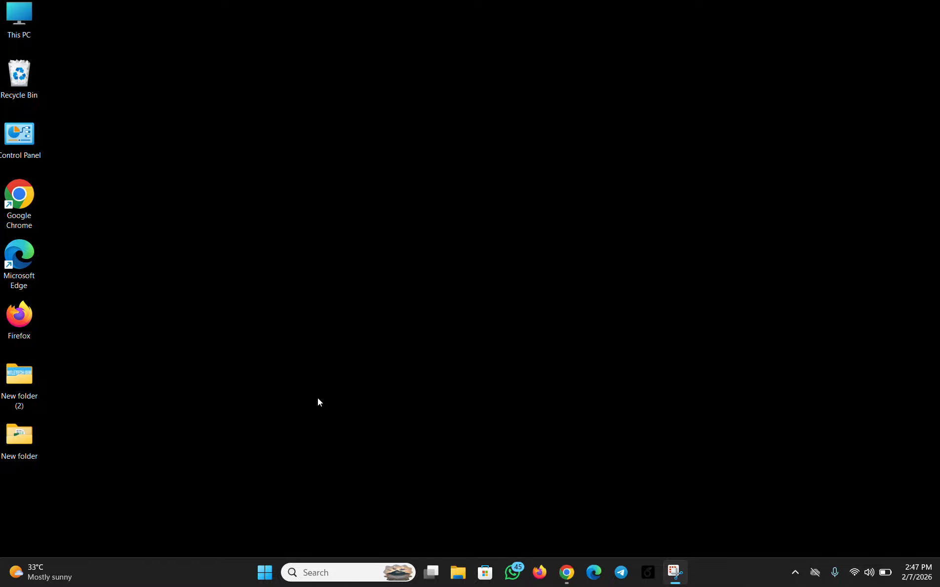
- Run the wsreset command to reset the Microsoft Store cache, and close the Store window
key(super)
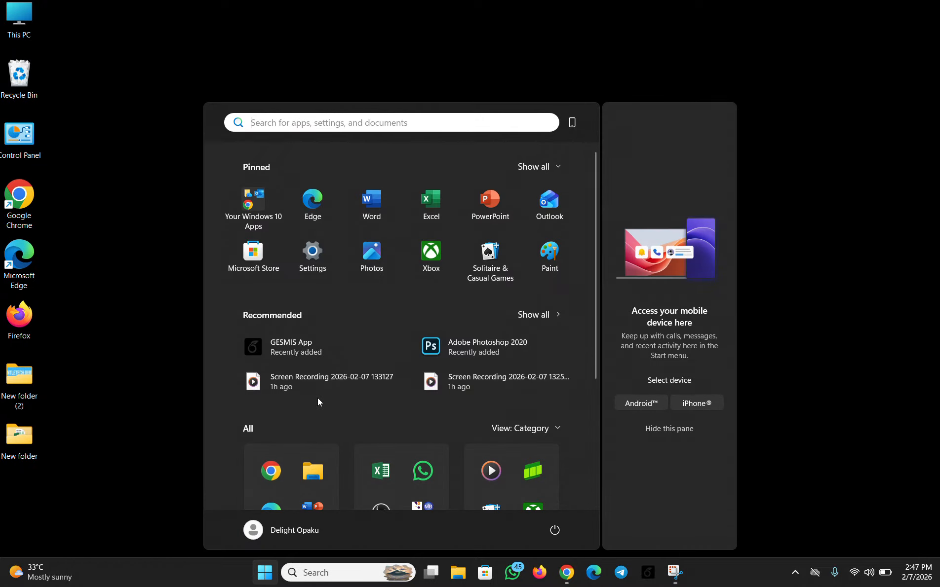
click(766, 176)
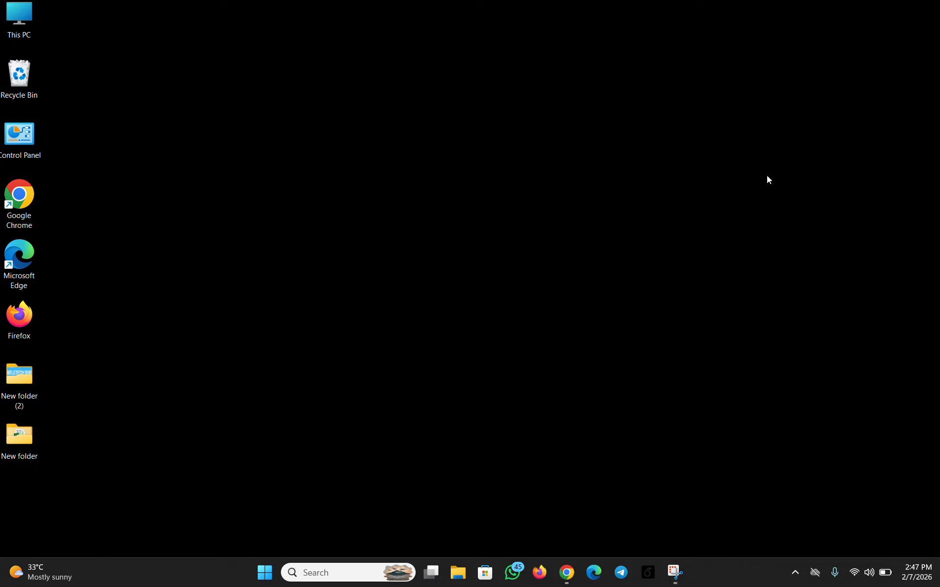
key(super+r)
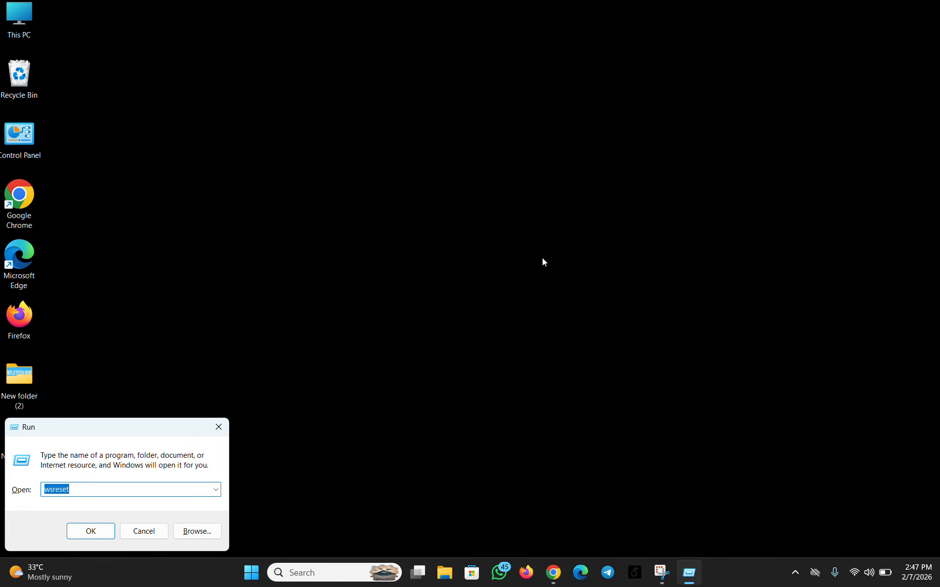
drag(103, 430, 423, 141)
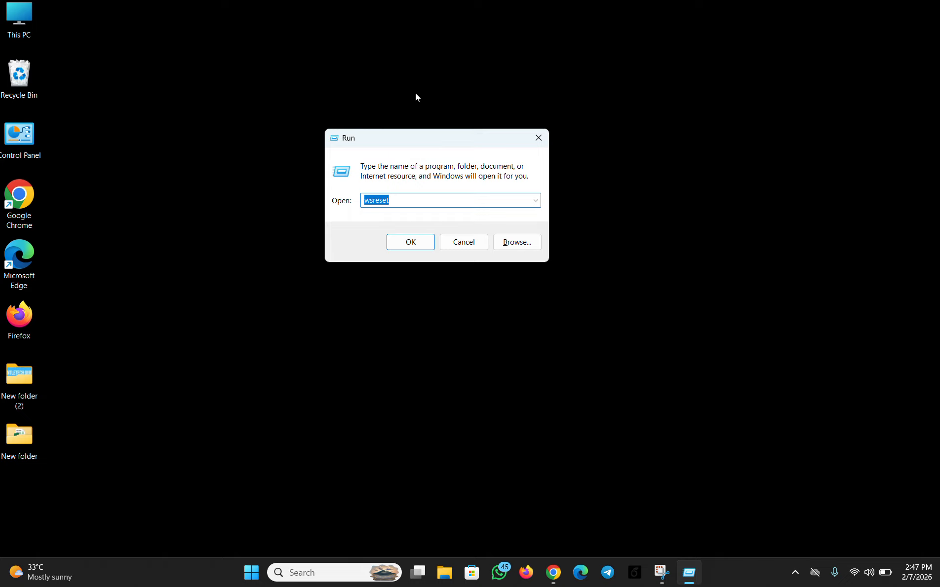
click(407, 22)
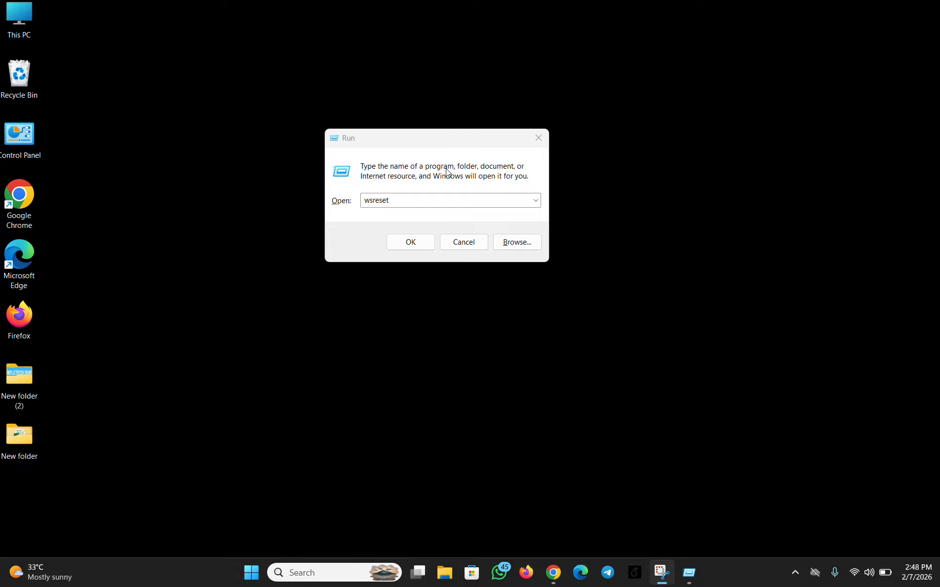
click(411, 243)
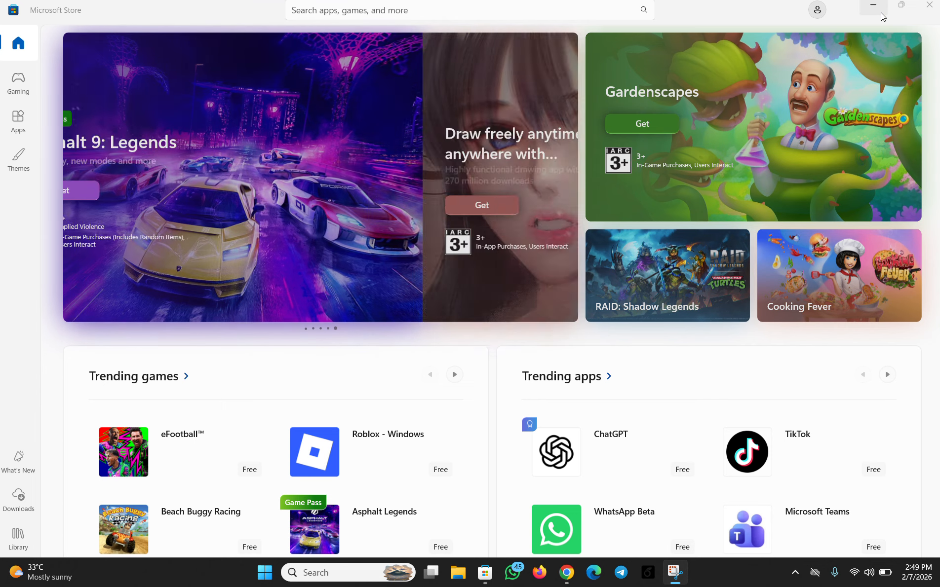
click(926, 8)
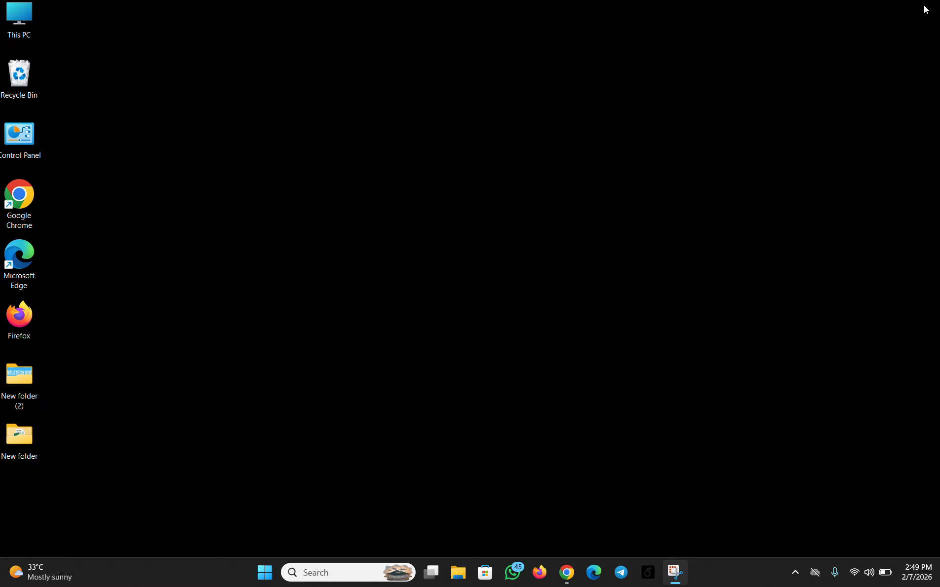
- Run the cleanmgr command and start Disk Cleanup on the Windows (C:) drive
key(super+r)
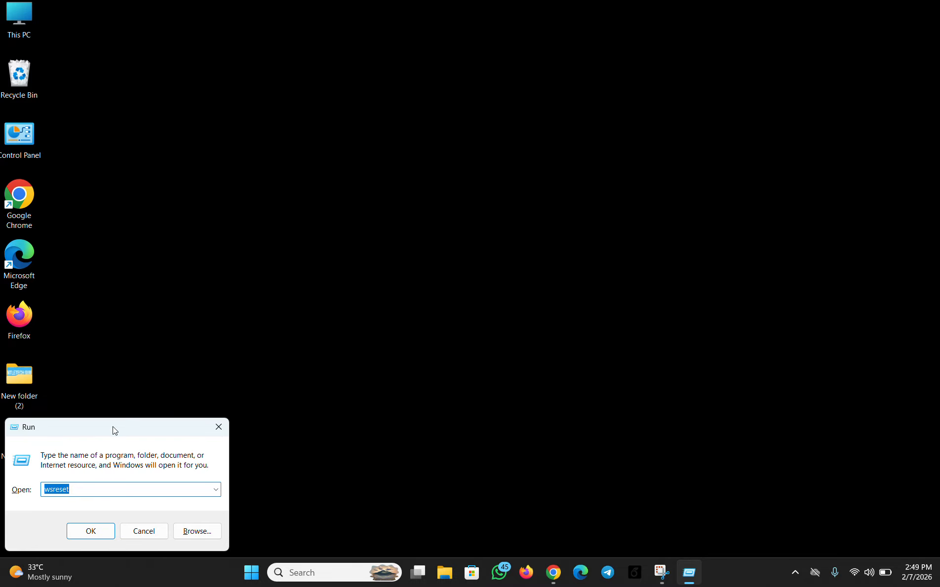
drag(110, 435, 417, 276)
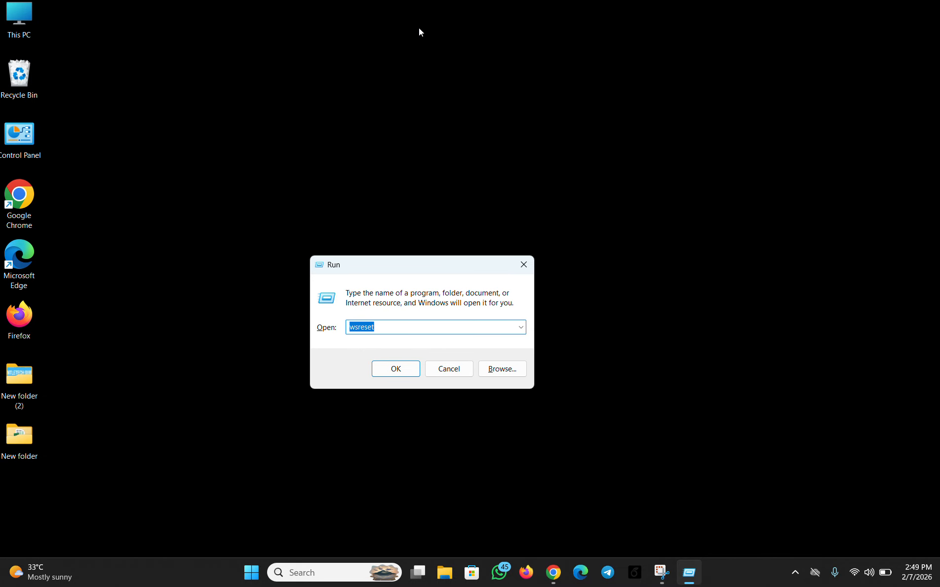
click(409, 17)
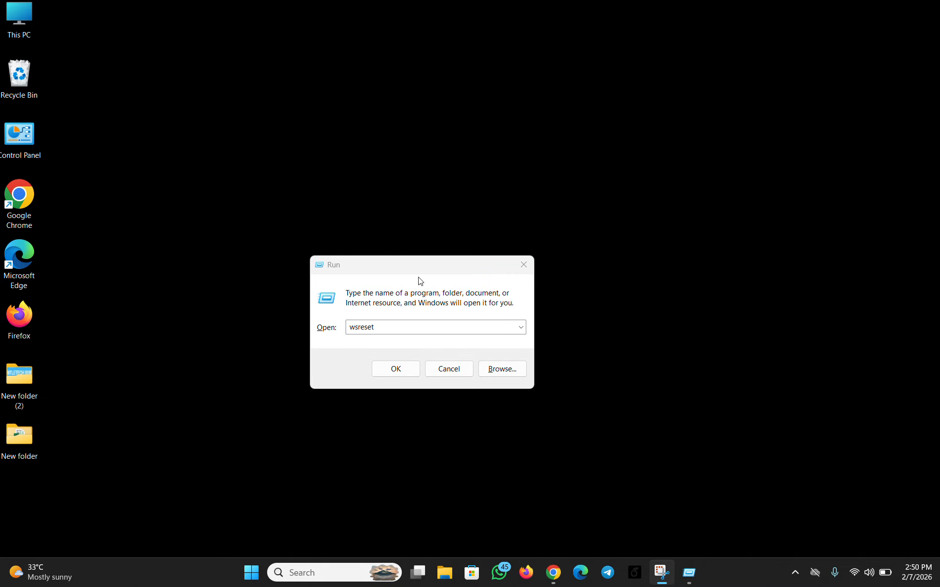
click(390, 329)
key(BackSpace)
key(BackSpace)
key(BackSpace)
key(BackSpace)
key(BackSpace)
key(BackSpace)
key(BackSpace)
text(cle)
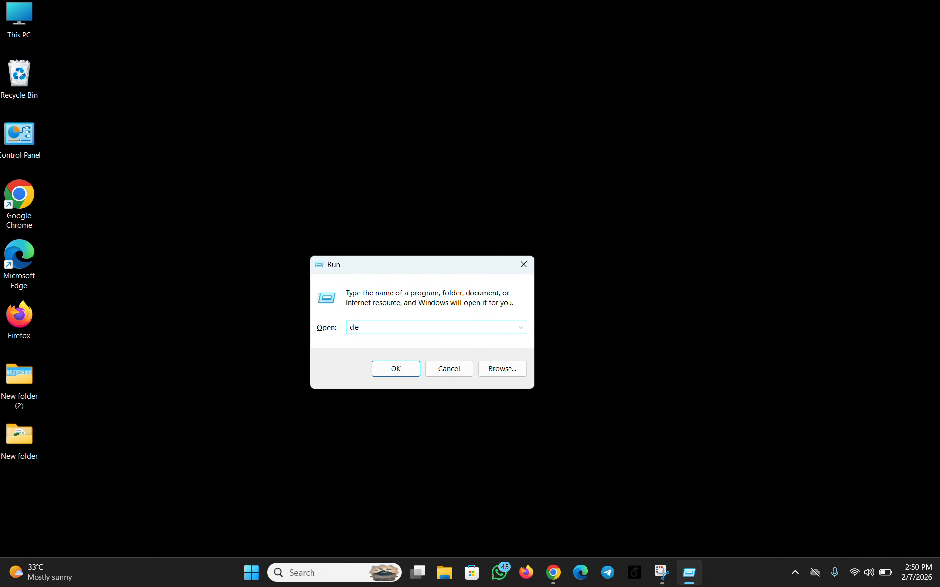
text(anmgr)
click(398, 366)
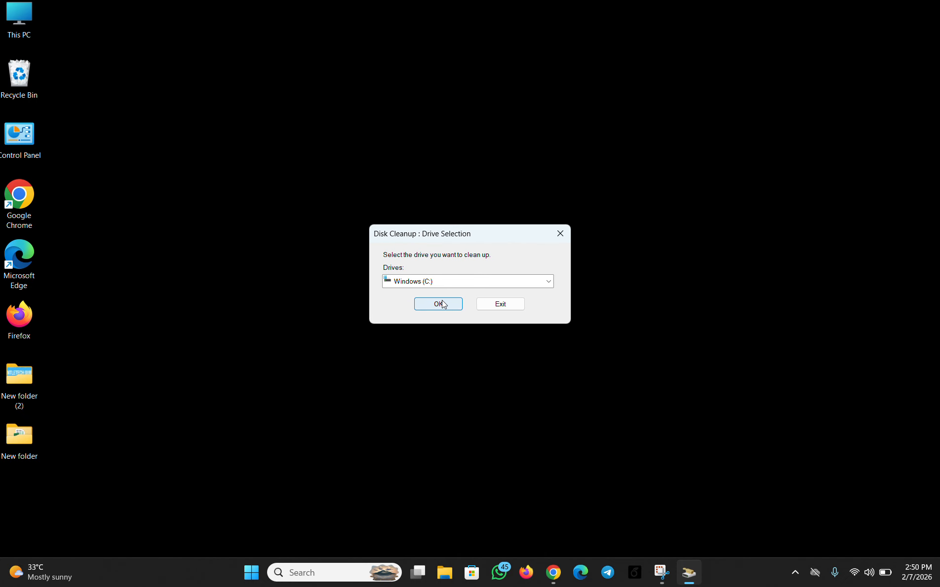
click(438, 304)
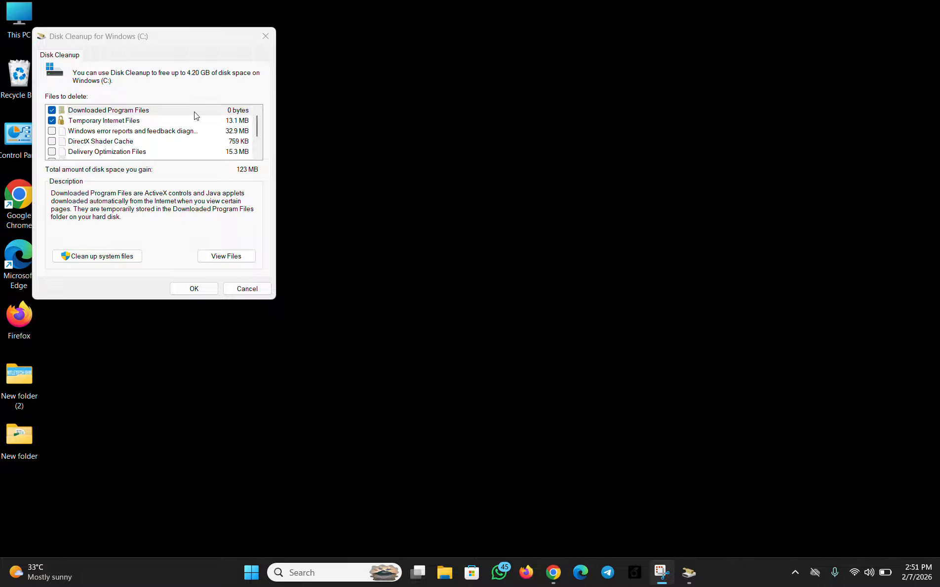
- Add Windows error reports, DirectX Shader Cache, Delivery Optimization Files and Temporary files to the cleanup, and permanently delete the selected files
click(53, 132)
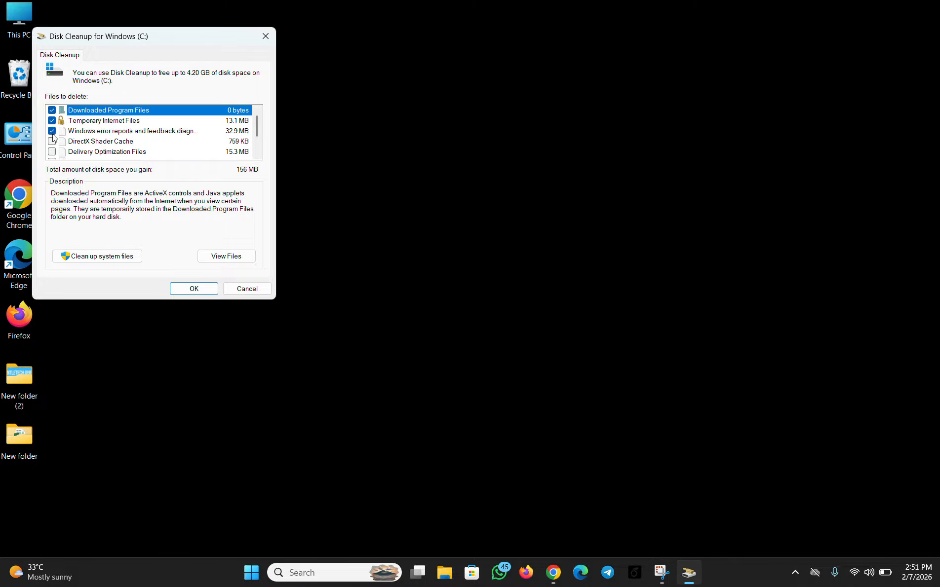
click(52, 142)
click(52, 152)
scroll(257, 151, down, 1)
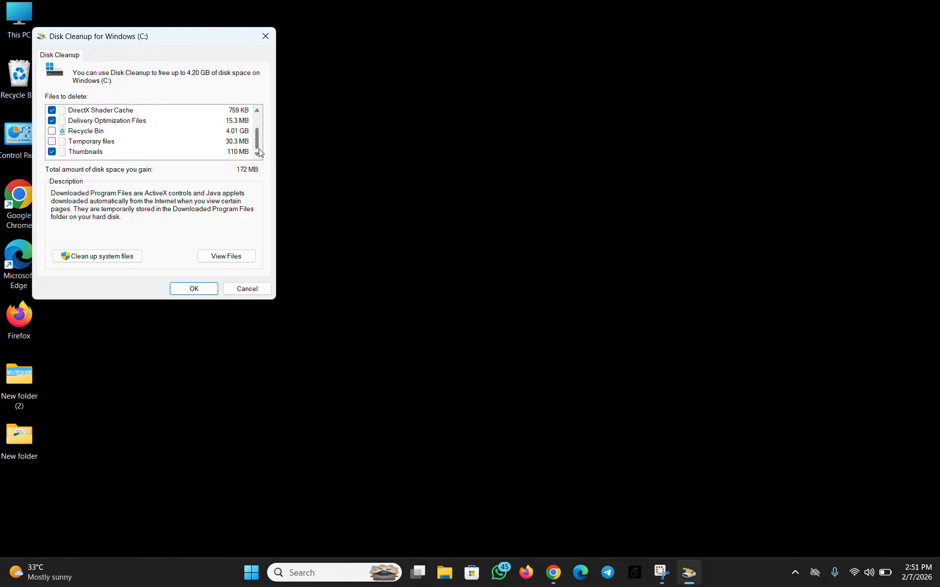
click(52, 131)
click(52, 141)
click(402, 21)
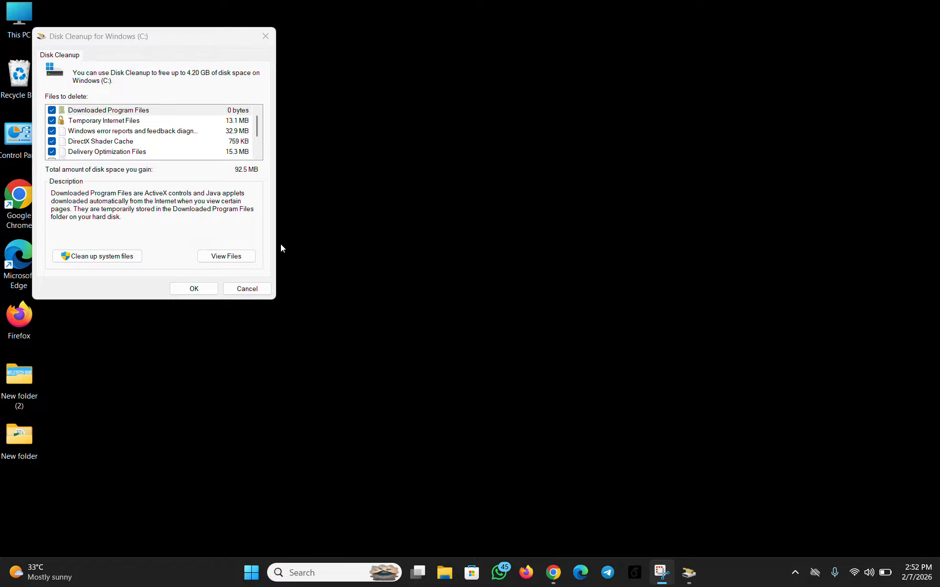
click(196, 289)
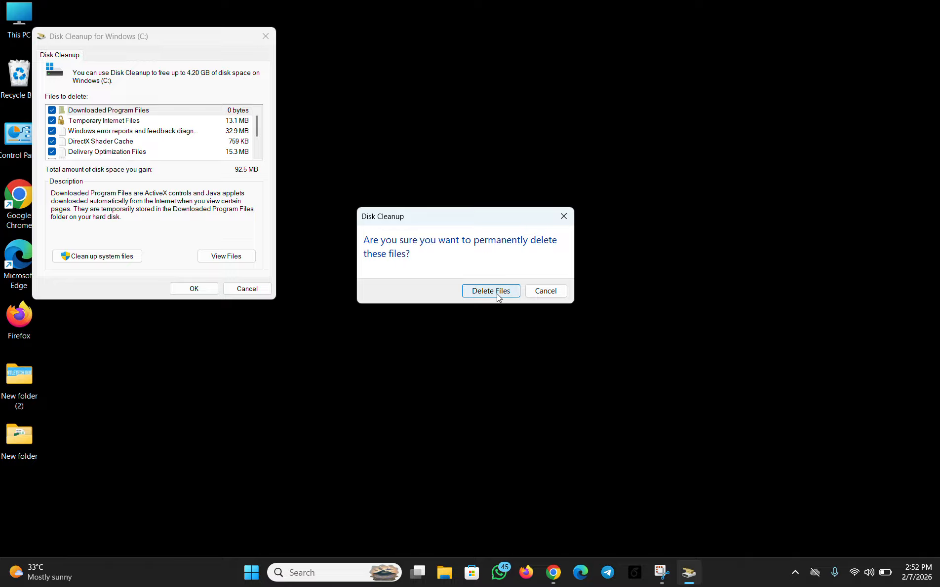
click(494, 291)
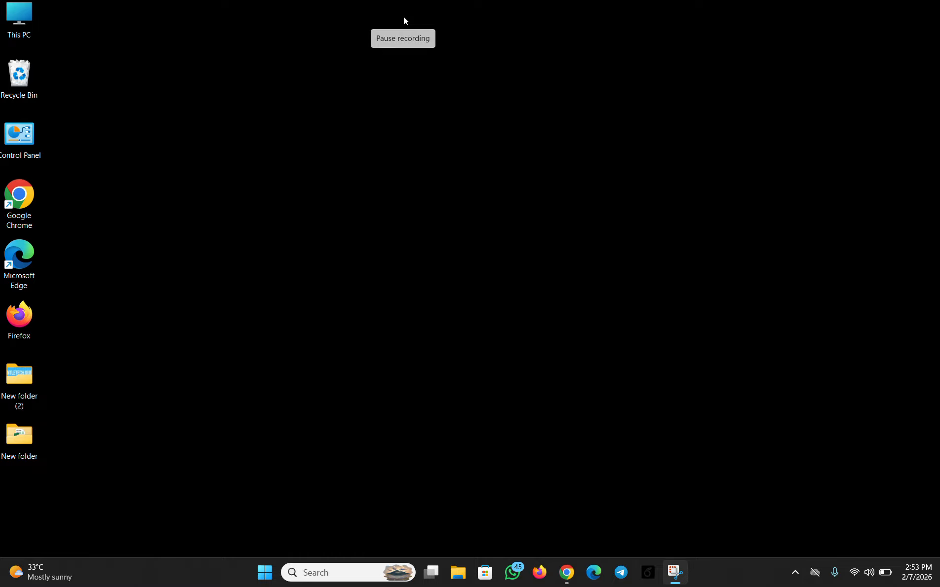
- Run the appwiz.cpl command to list the installed programs, and maximize the Programs and Features window
key(super+r)
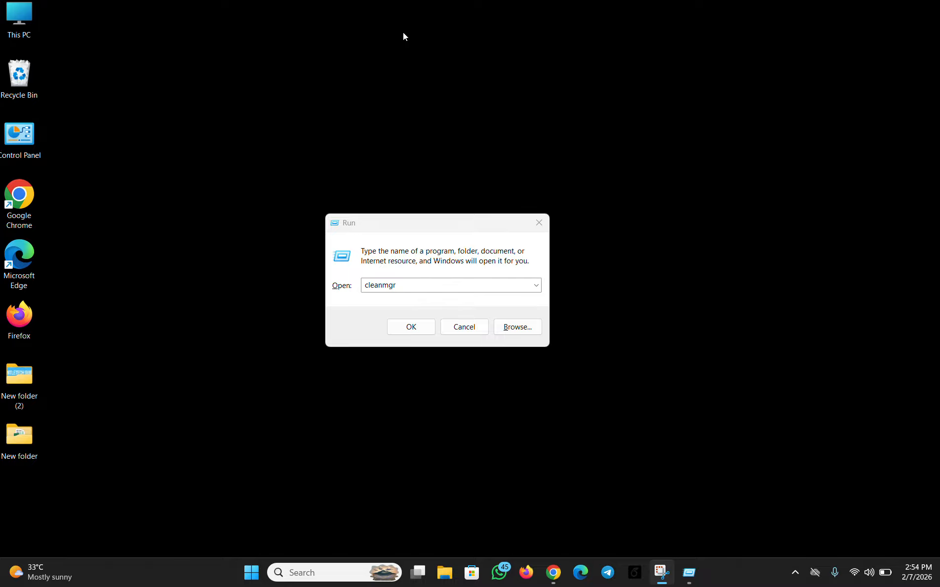
click(412, 286)
key(BackSpace)
key(BackSpace)
key(BackSpace)
key(BackSpace)
key(BackSpace)
key(BackSpace)
key(BackSpace)
key(BackSpace)
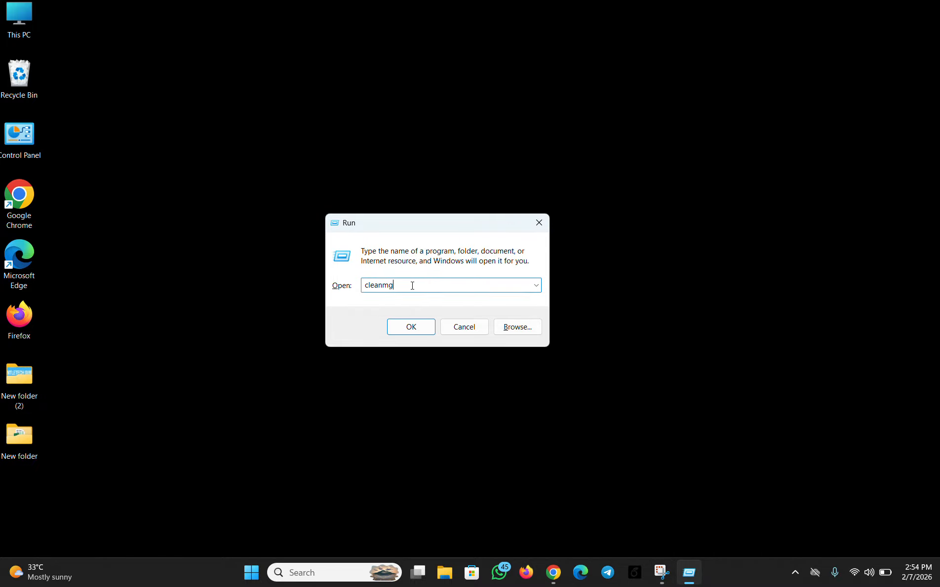
text(ap)
text(pwiz.cpl)
click(420, 327)
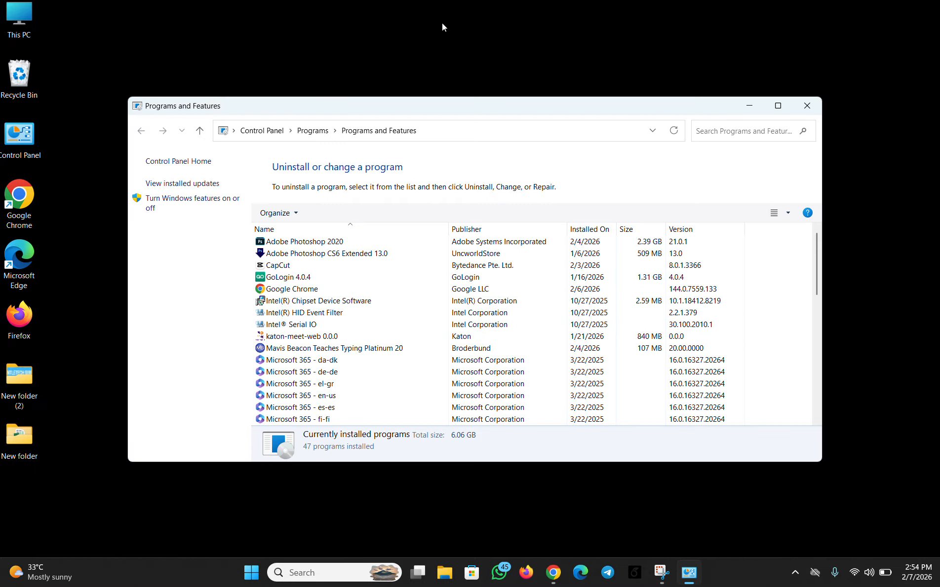
key(super+Up)
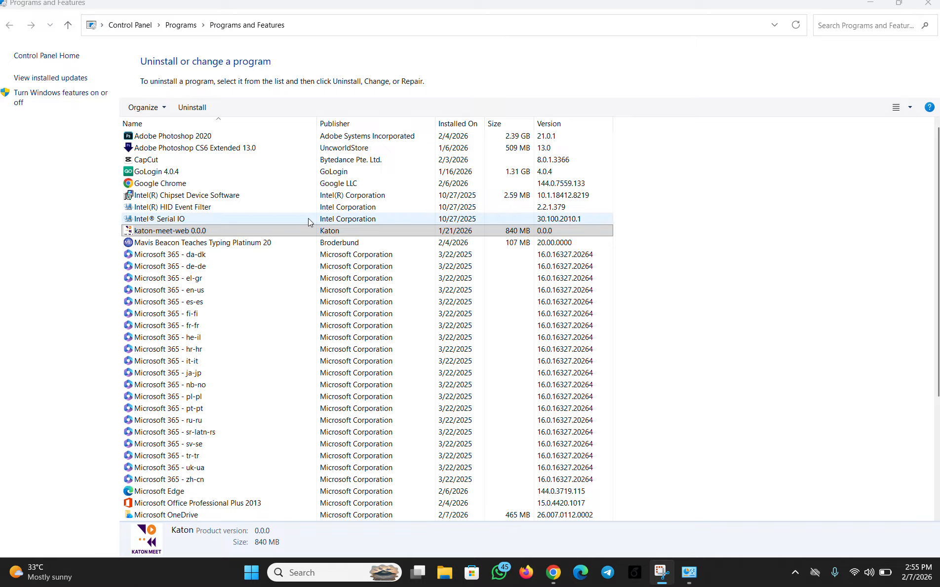
- Uninstall the katon-meet-web program, finish its uninstall wizard, and close the Programs and Features window
click(292, 233)
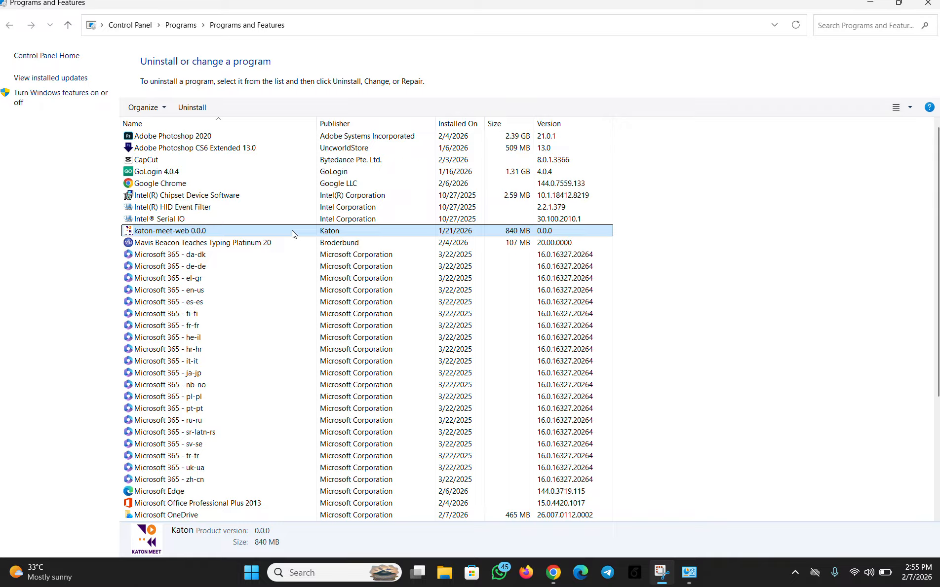
click(192, 108)
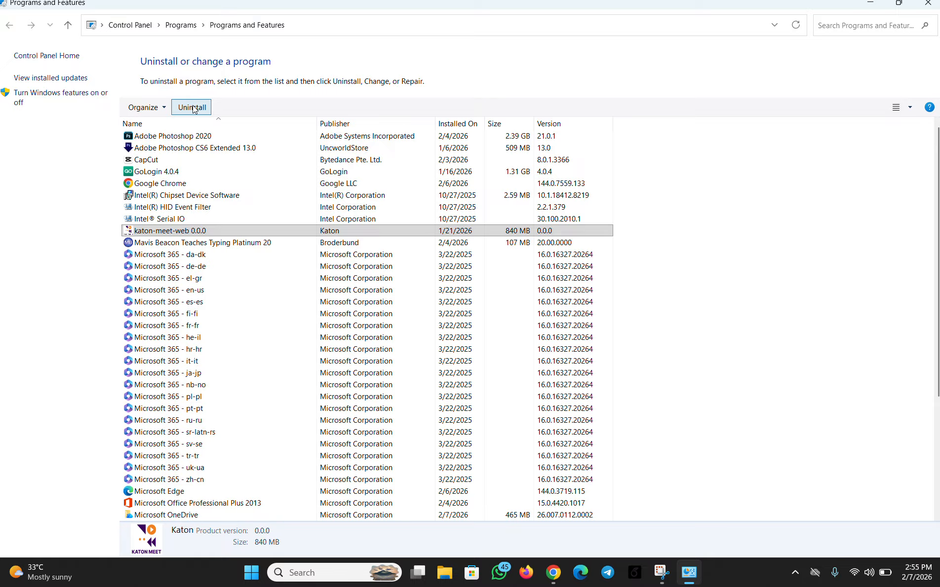
click(193, 108)
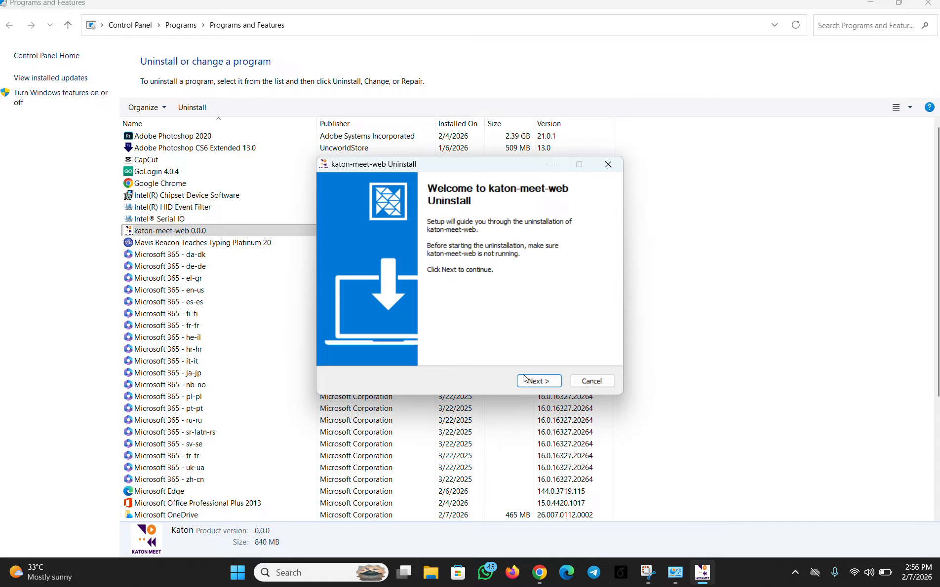
click(529, 383)
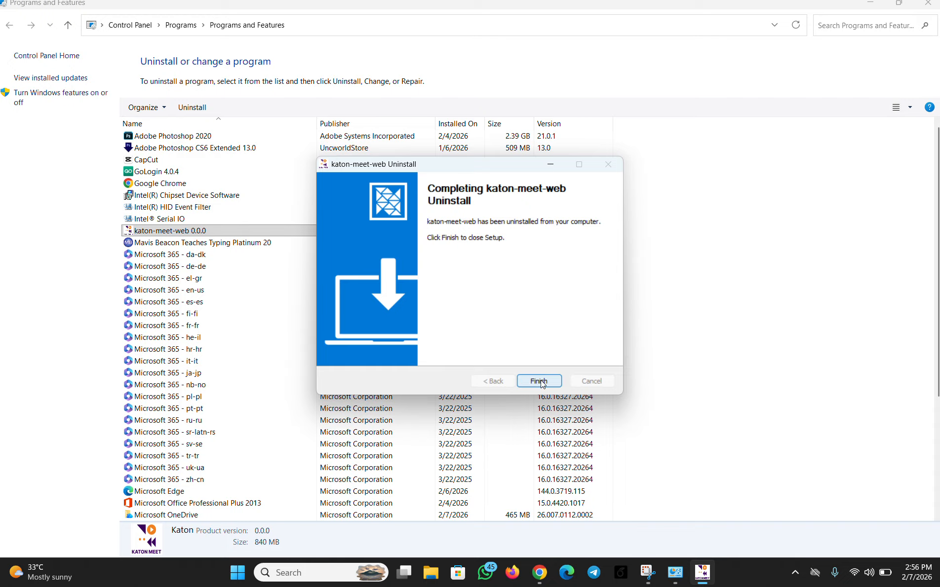
click(540, 381)
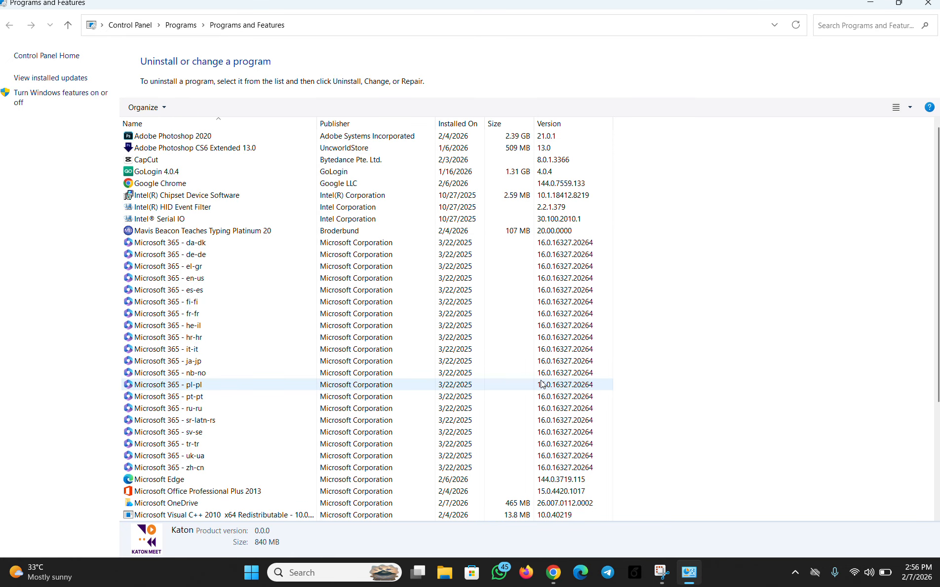
click(406, 18)
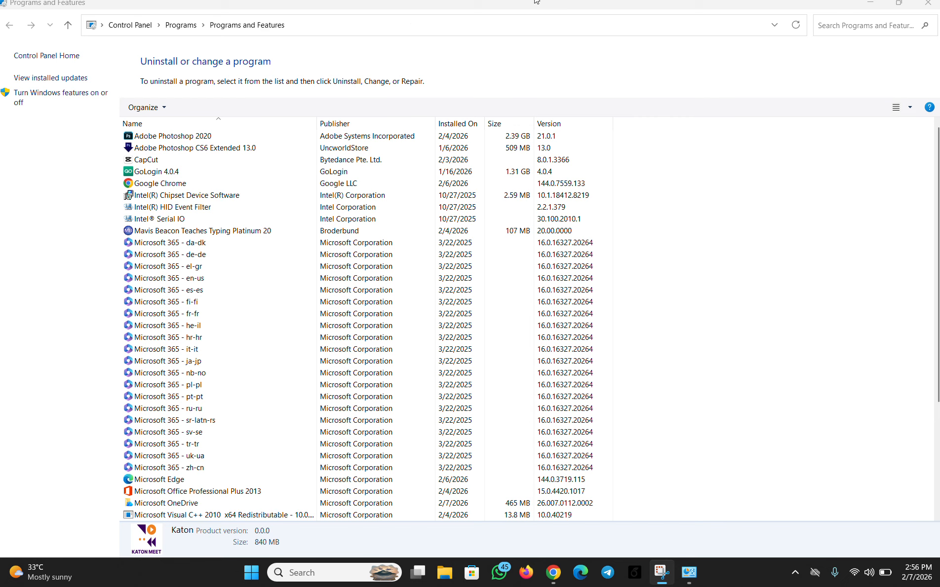
click(928, 5)
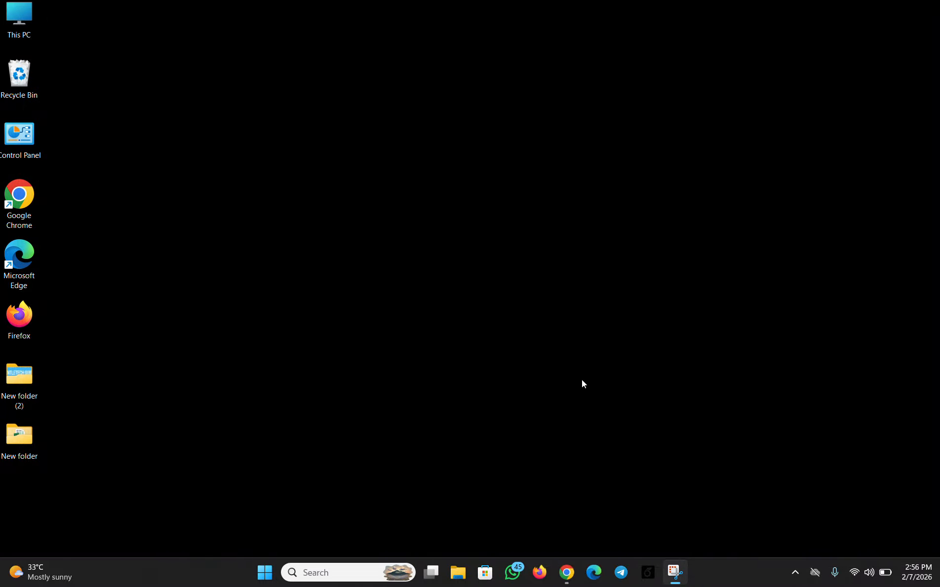
- Search Windows for "file" and open File Explorer
click(305, 573)
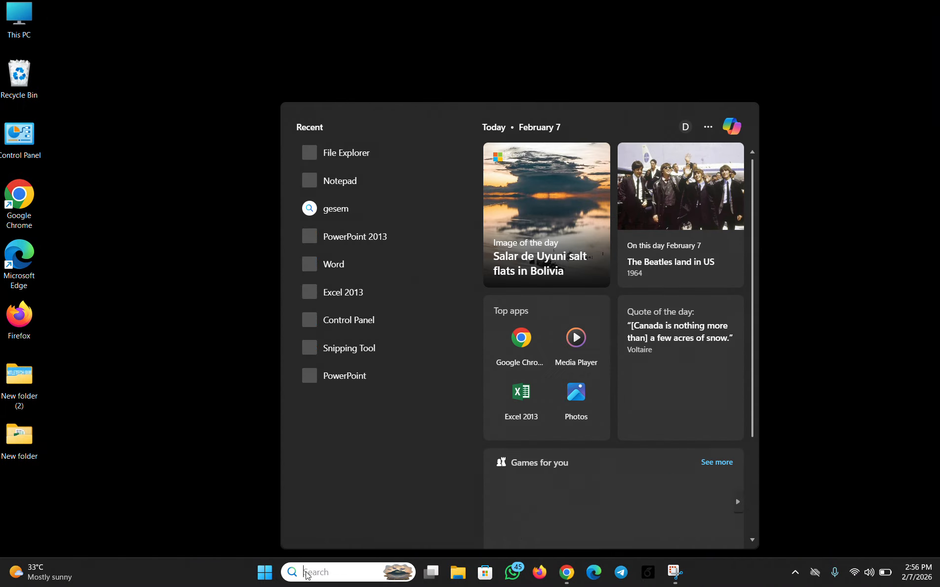
text(file)
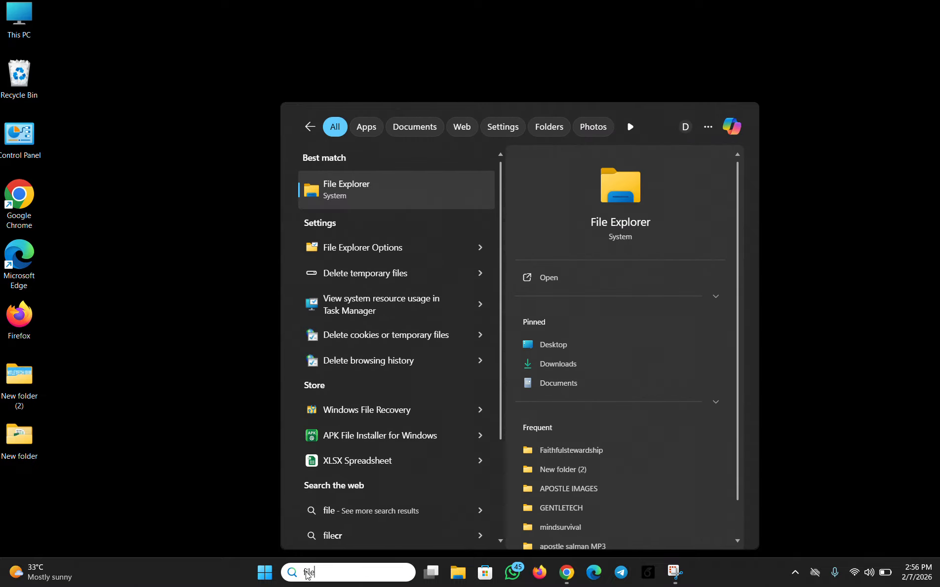
click(362, 196)
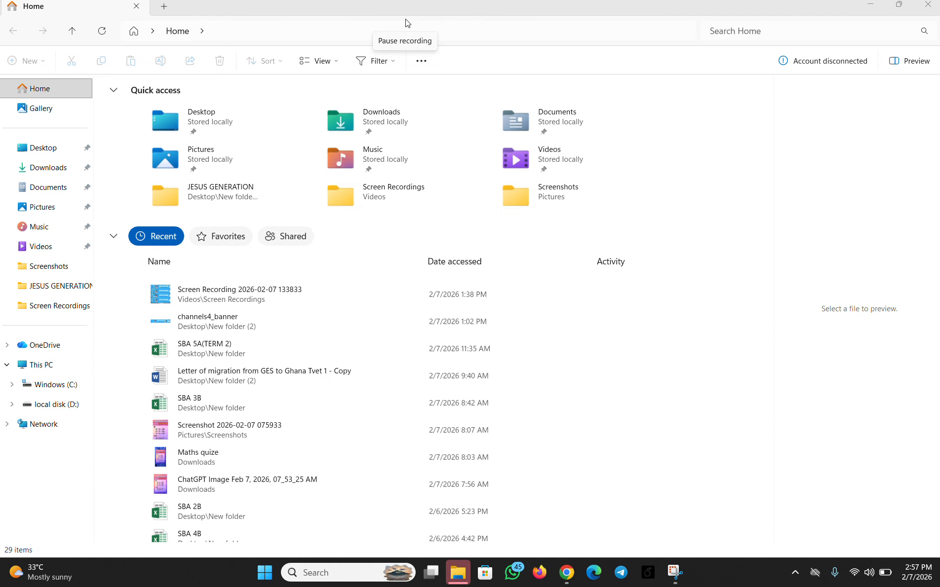
click(405, 22)
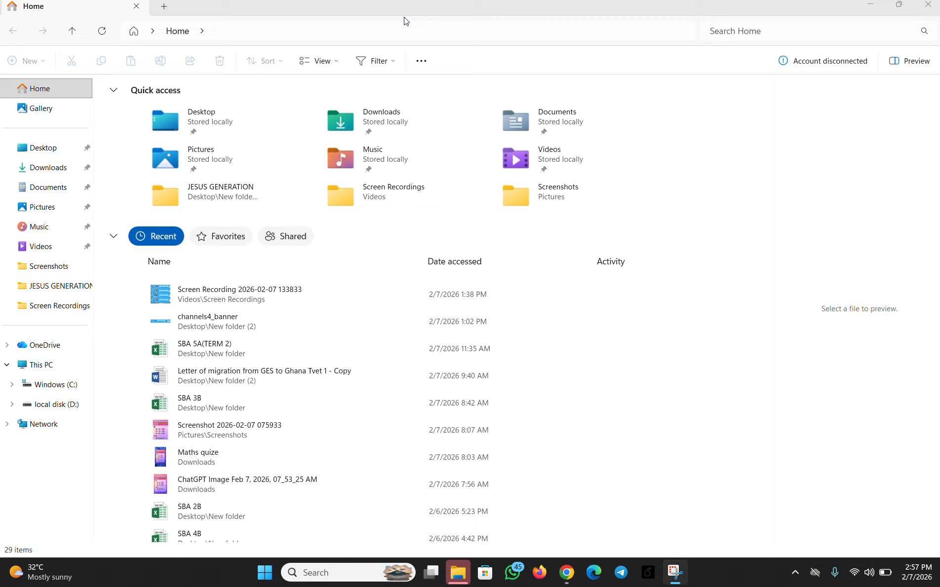
- Delete the Katon+Meet application file from the Downloads folder
click(60, 168)
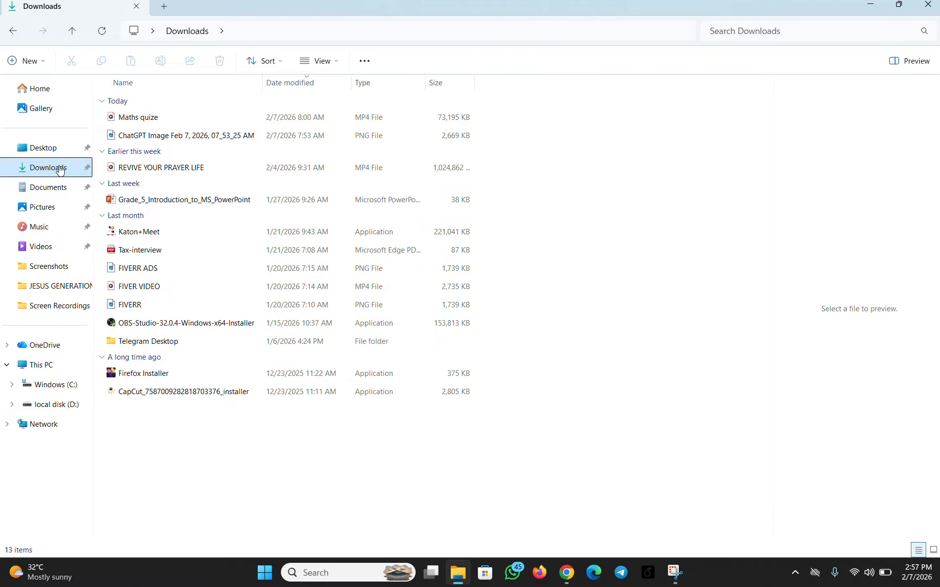
click(408, 21)
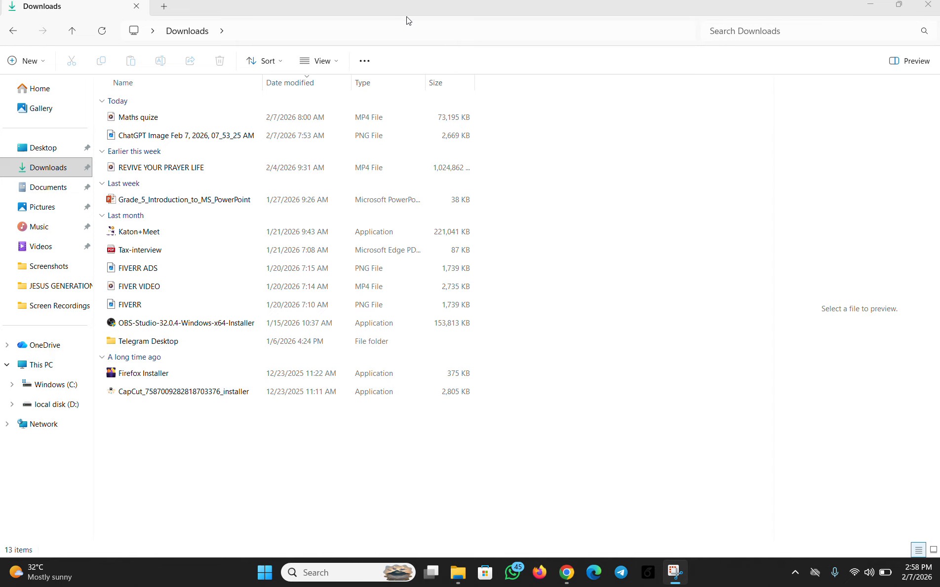
click(162, 231)
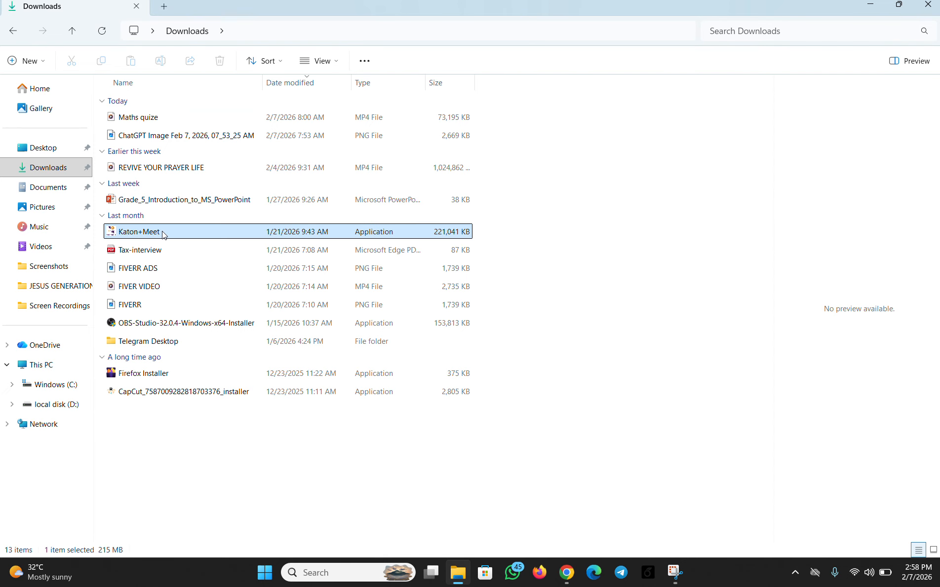
key(Delete)
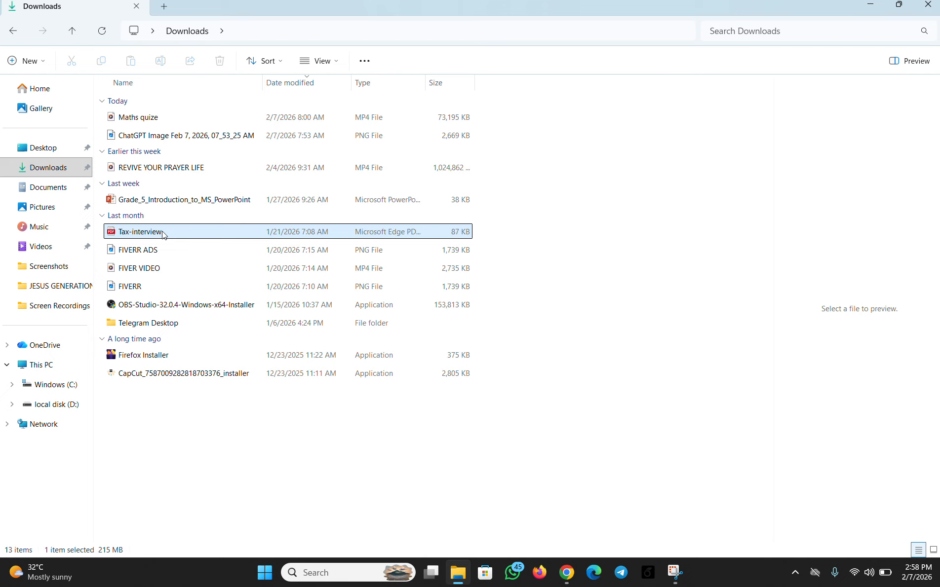
- Check the Documents, Videos, Screen Recordings and Music folders for files that could be removed, and close File Explorer
click(49, 190)
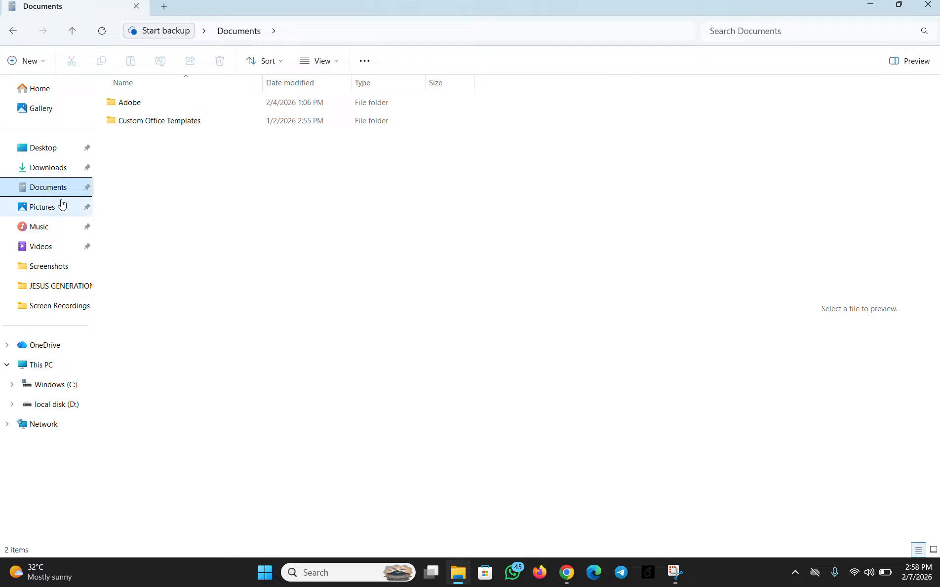
click(50, 249)
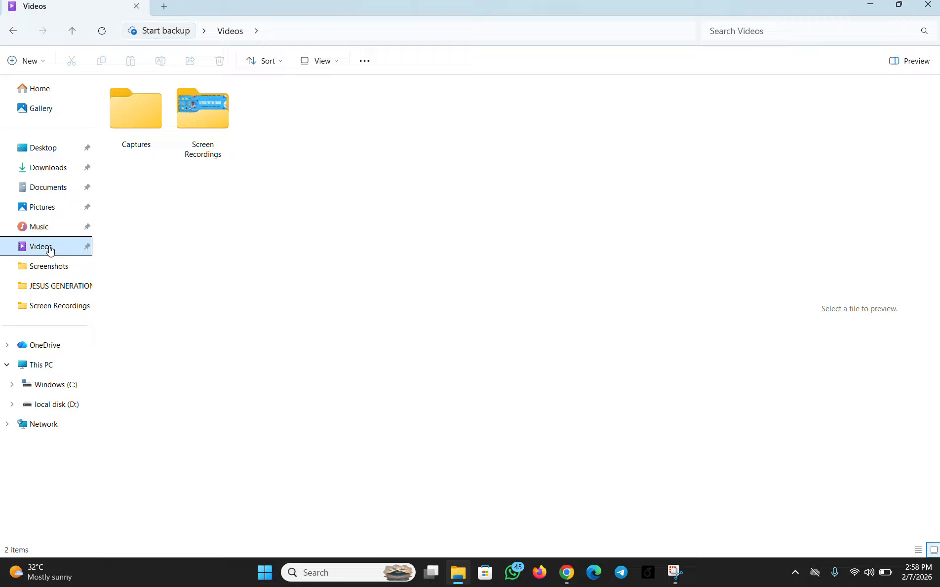
double_click(202, 116)
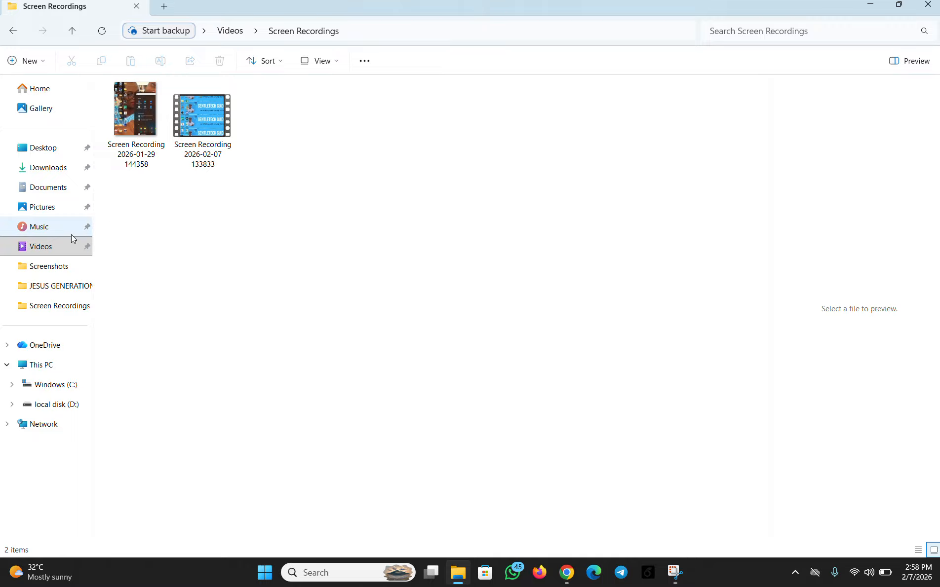
click(59, 230)
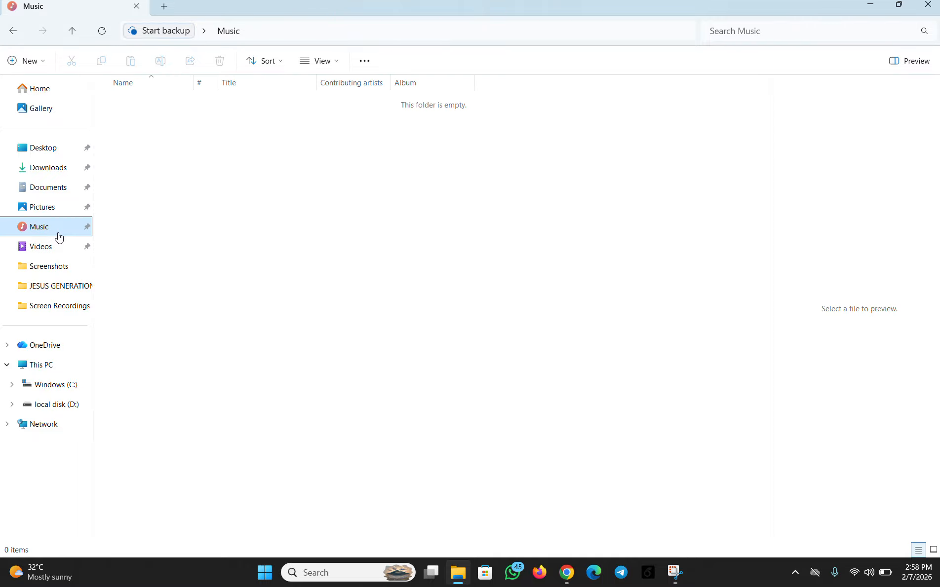
click(407, 17)
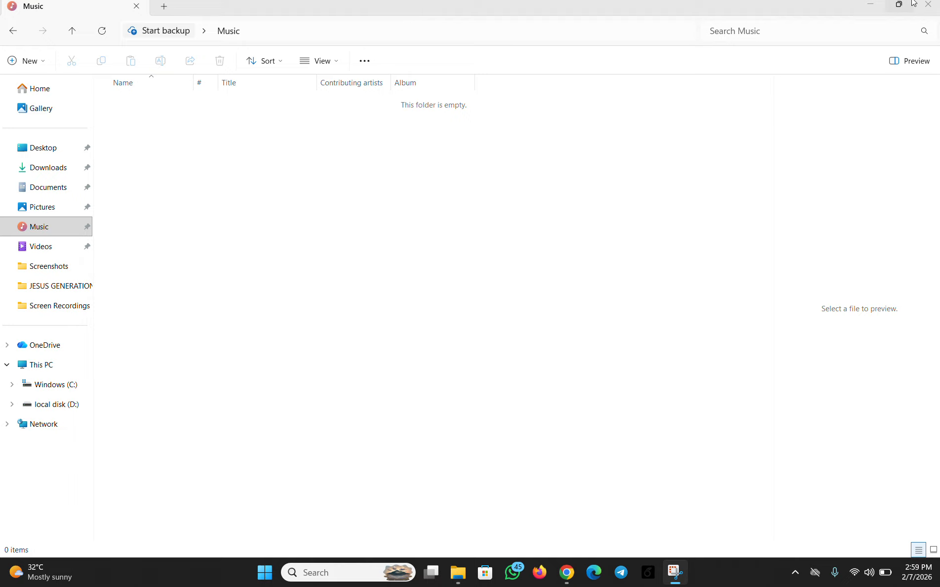
click(929, 5)
click(928, 5)
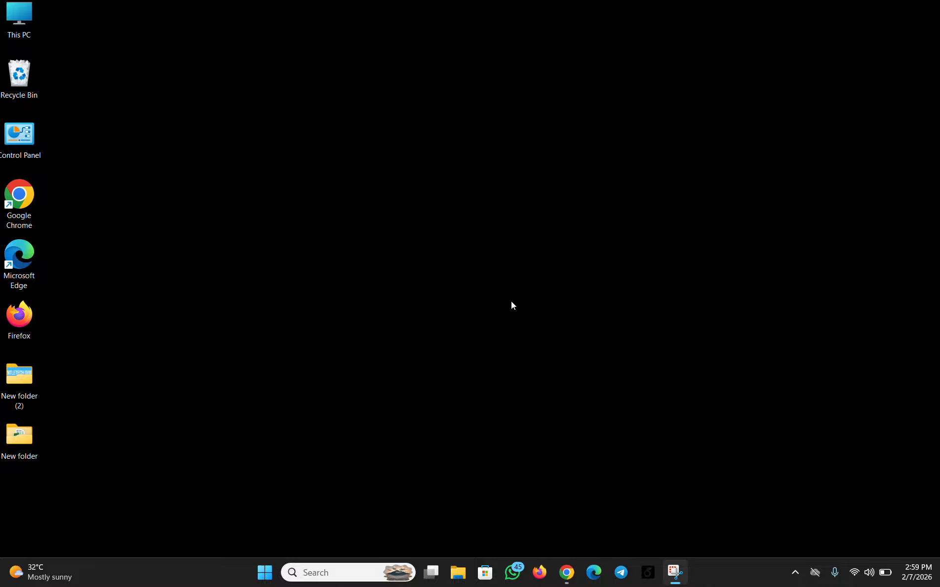
- Open Start to access the computer's power options
click(265, 572)
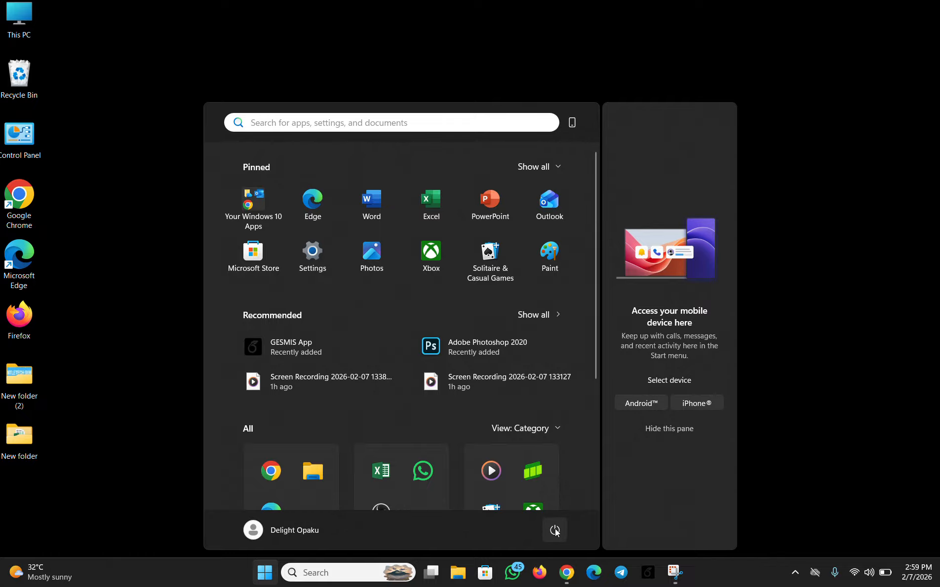